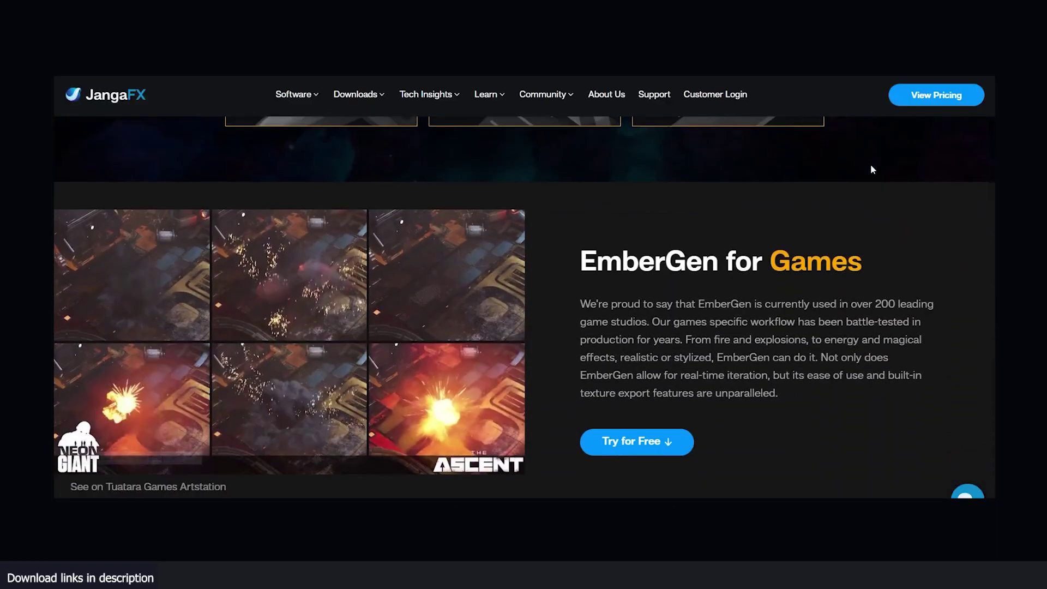
# Scroll the EmberGen product page down to the Features grid of real-time simulations, VDB exports and presets.
pyautogui.scroll(-12, 871, 170)
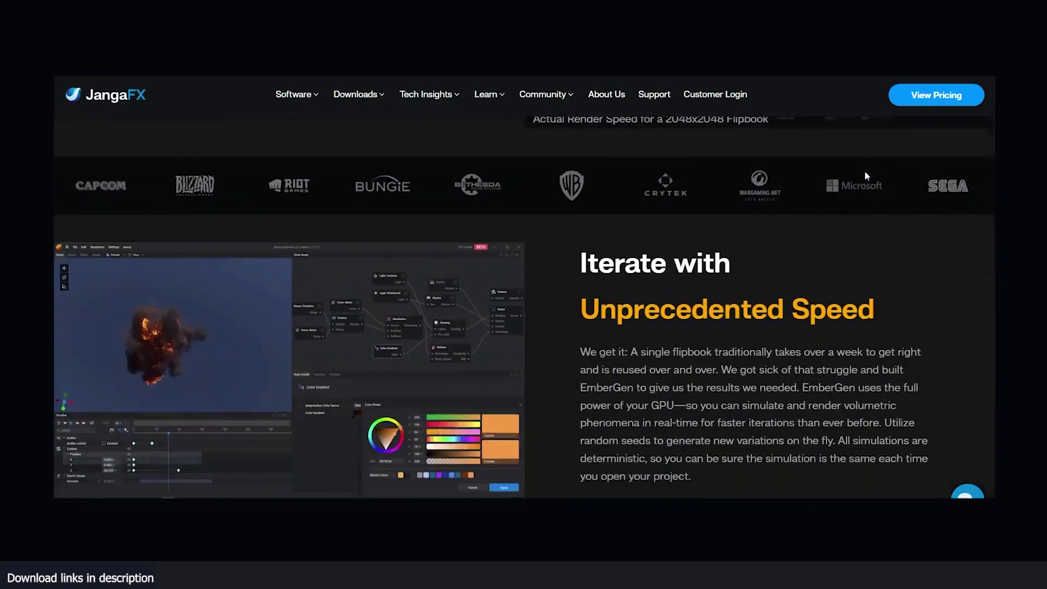
pyautogui.scroll(-12, 865, 171)
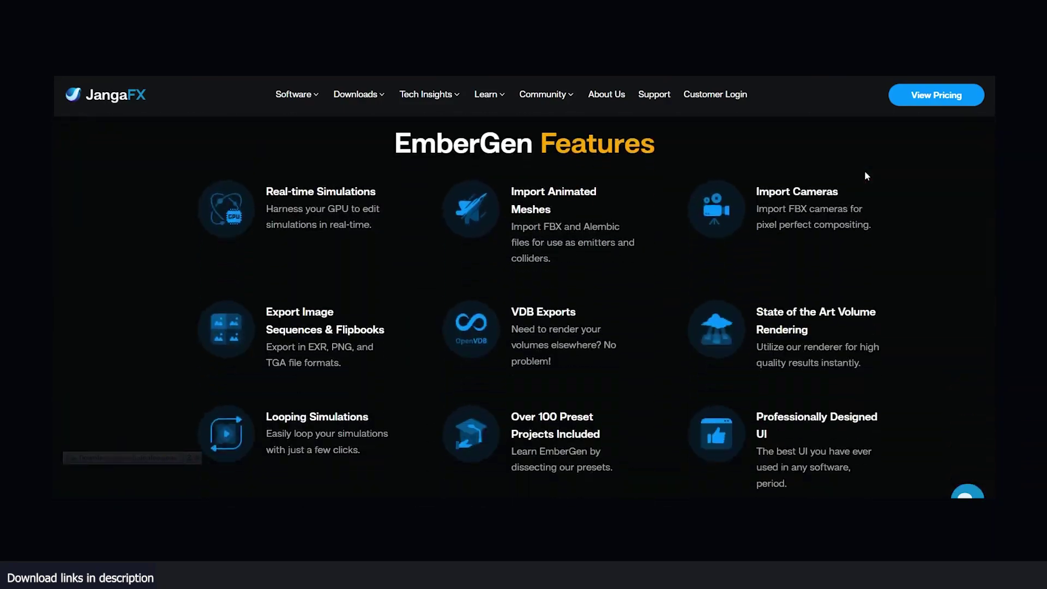
pyautogui.scroll(-5, 865, 176)
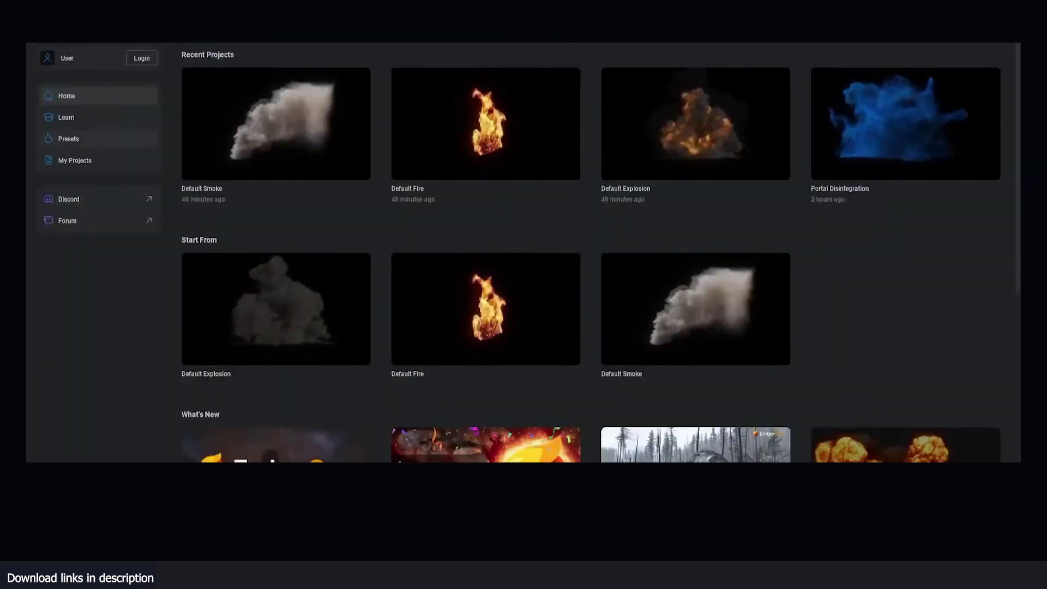
# Browse the preset library and view the particle emitter's Injection settings.
pyautogui.click(69, 138)
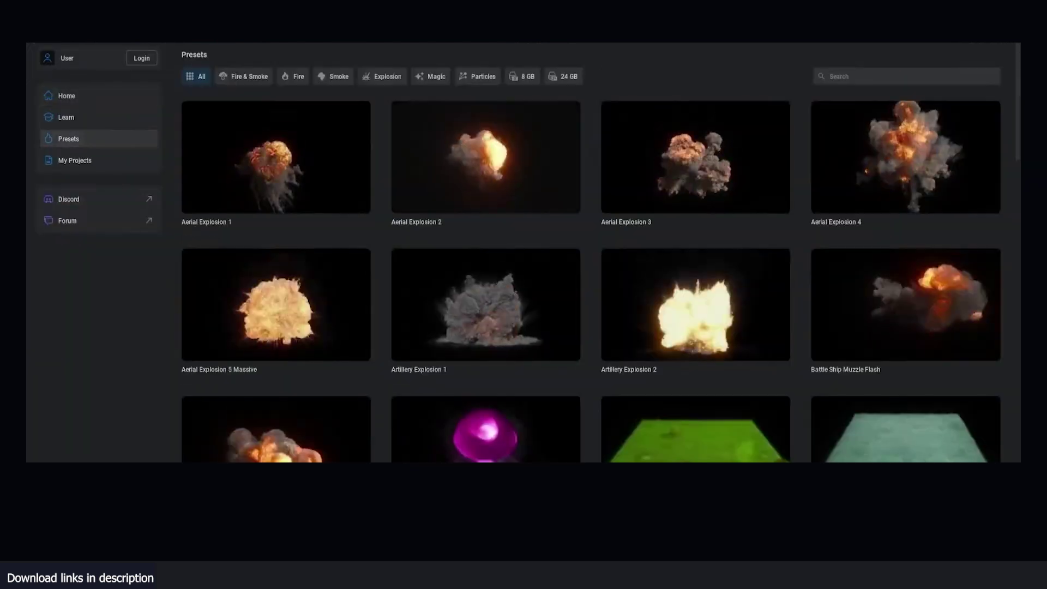
pyautogui.scroll(-5, 591, 272)
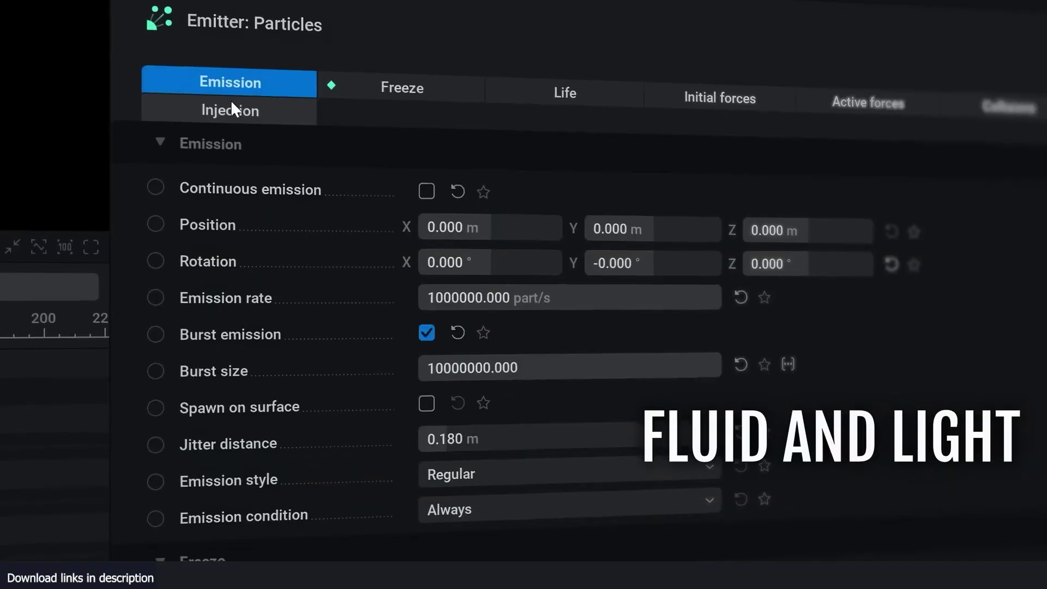
pyautogui.click(230, 104)
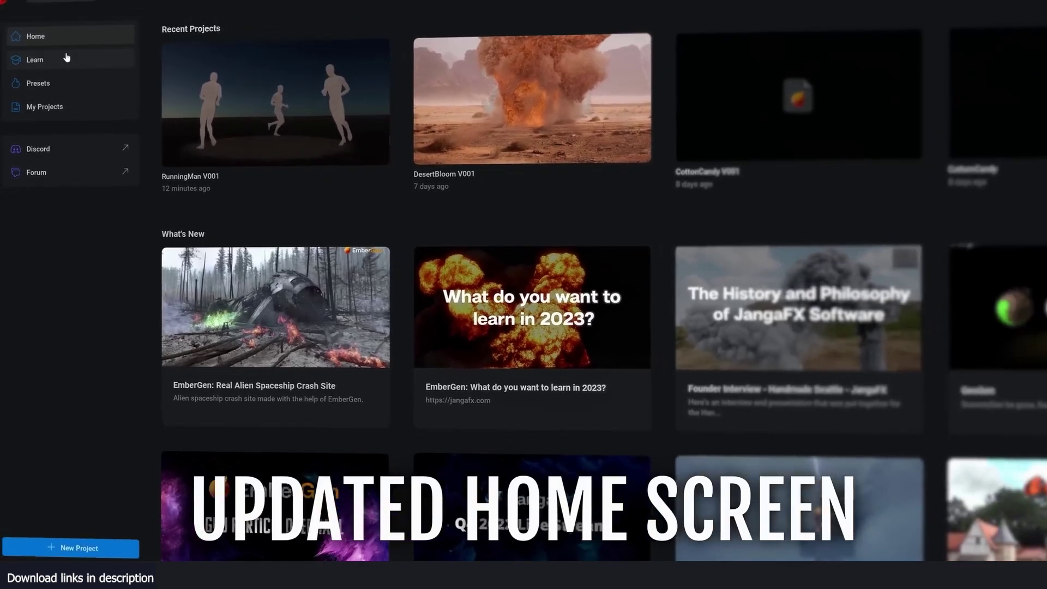
# Open the Learn tutorials, scrub the flipbook's smoke frames, then play and orbit the smoke simulation.
pyautogui.click(61, 58)
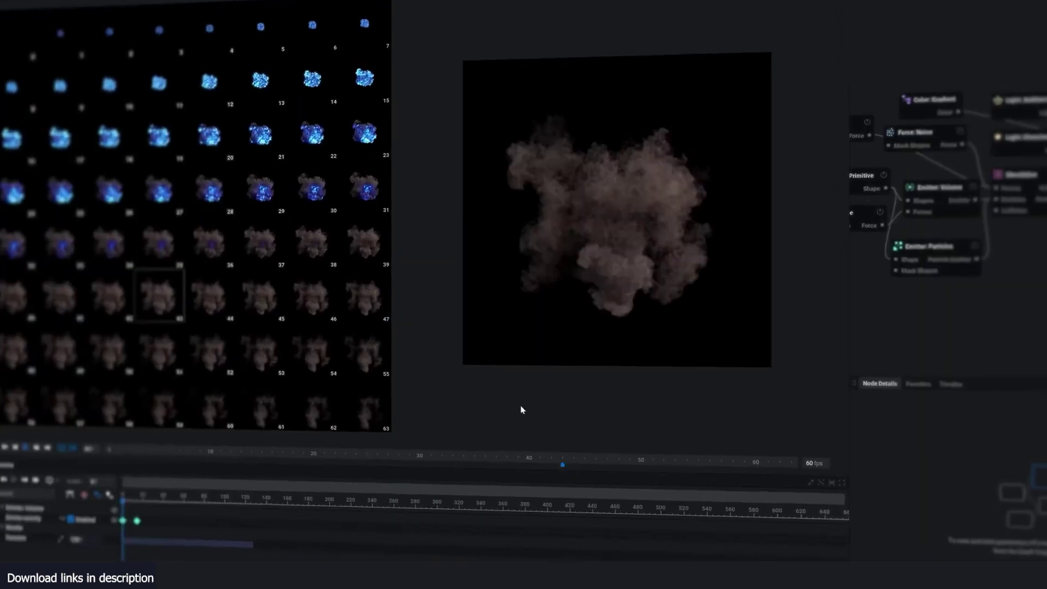
pyautogui.moveTo(567, 446); pyautogui.dragTo(397, 443)
pyautogui.moveTo(472, 423); pyautogui.dragTo(703, 420)
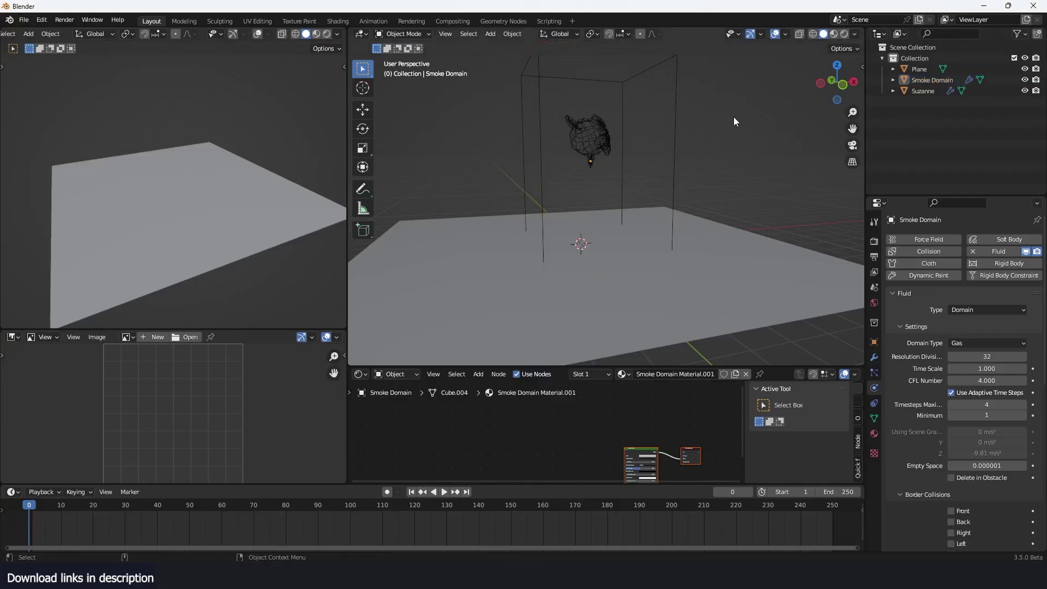
pyautogui.press('space')
pyautogui.moveTo(732, 116); pyautogui.dragTo(675, 133, button='middle')
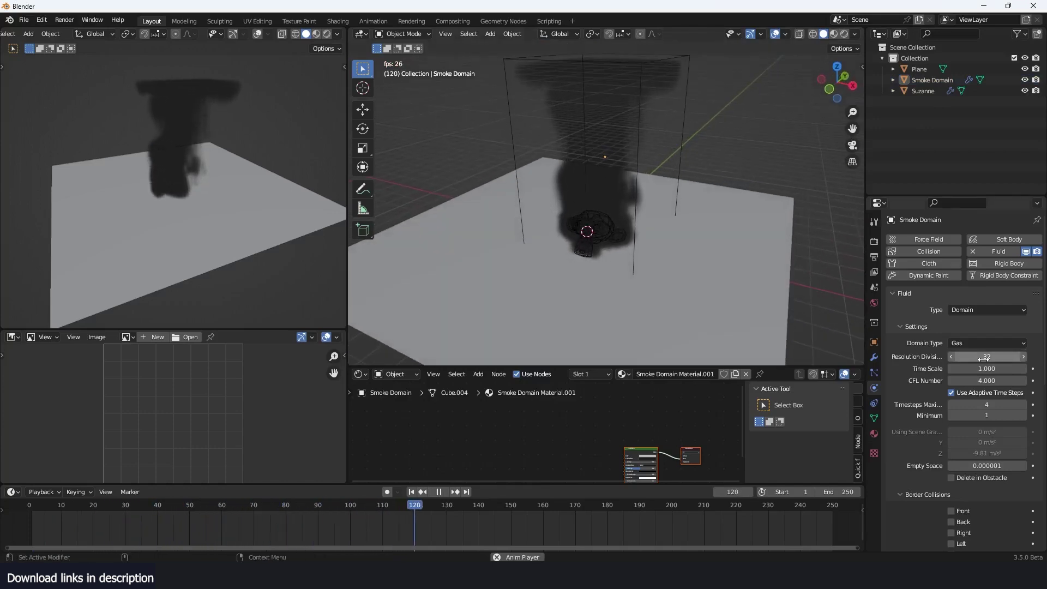
# Set the smoke domain's Resolution Divisions to 64, stop playback, then raise it to 128.
pyautogui.write('4')
pyautogui.press('Return')
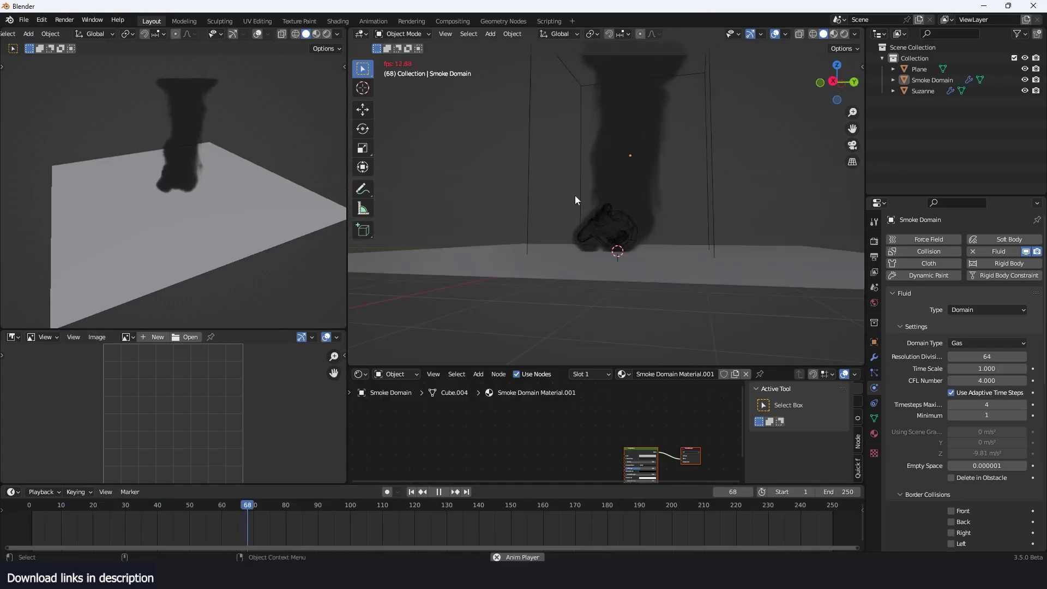
pyautogui.moveTo(594, 234); pyautogui.dragTo(606, 229, button='middle')
pyautogui.press('space')
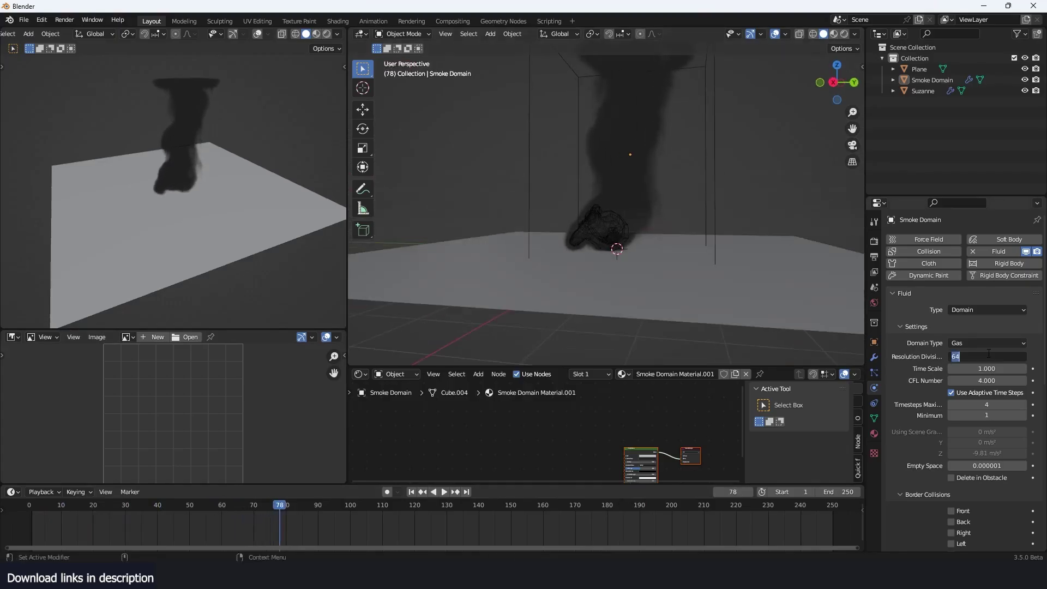
pyautogui.press('Return')
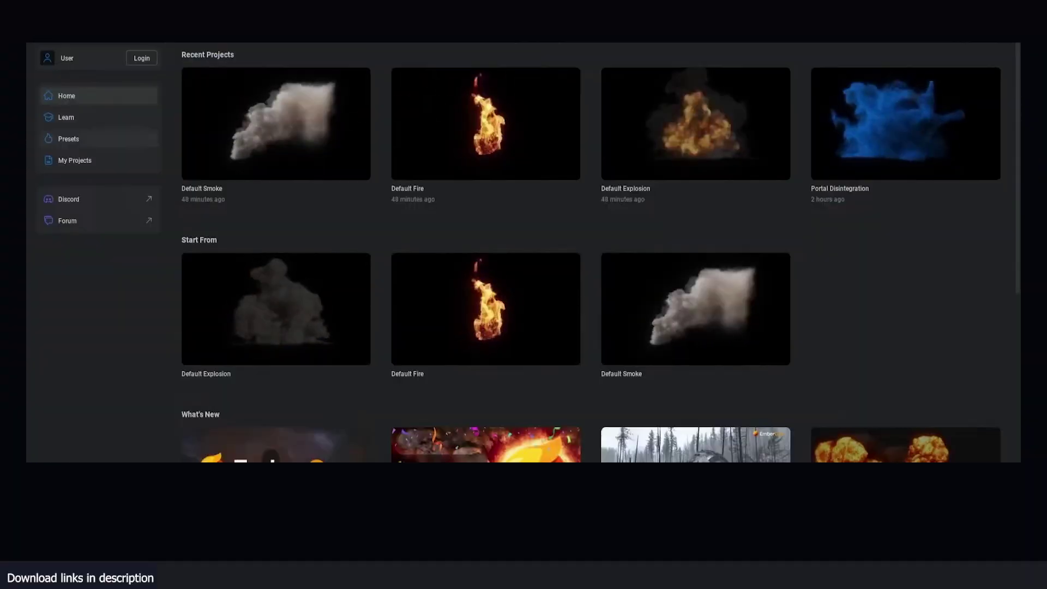
# Scroll the preset grid and inspect the Blendergen Donut's Pink frosting particle emitter settings.
pyautogui.click(68, 139)
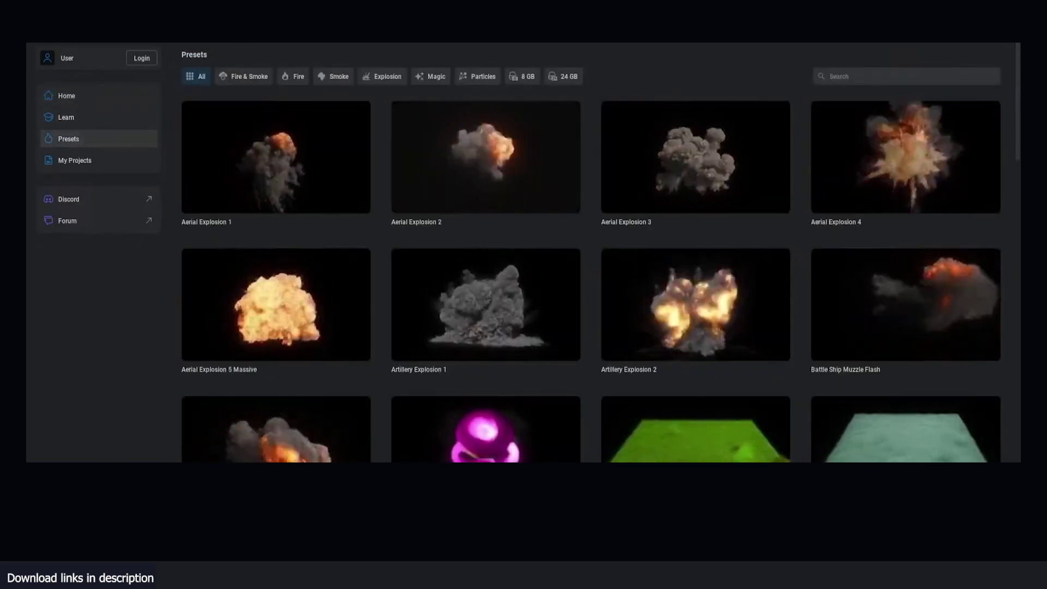
pyautogui.scroll(-10, 595, 251)
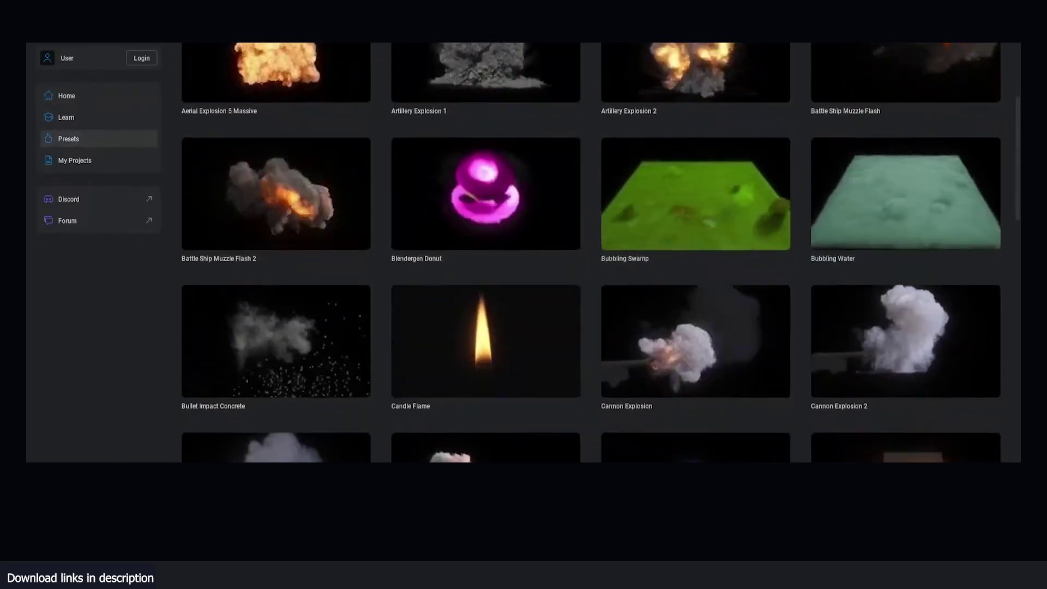
pyautogui.scroll(-6, 595, 251)
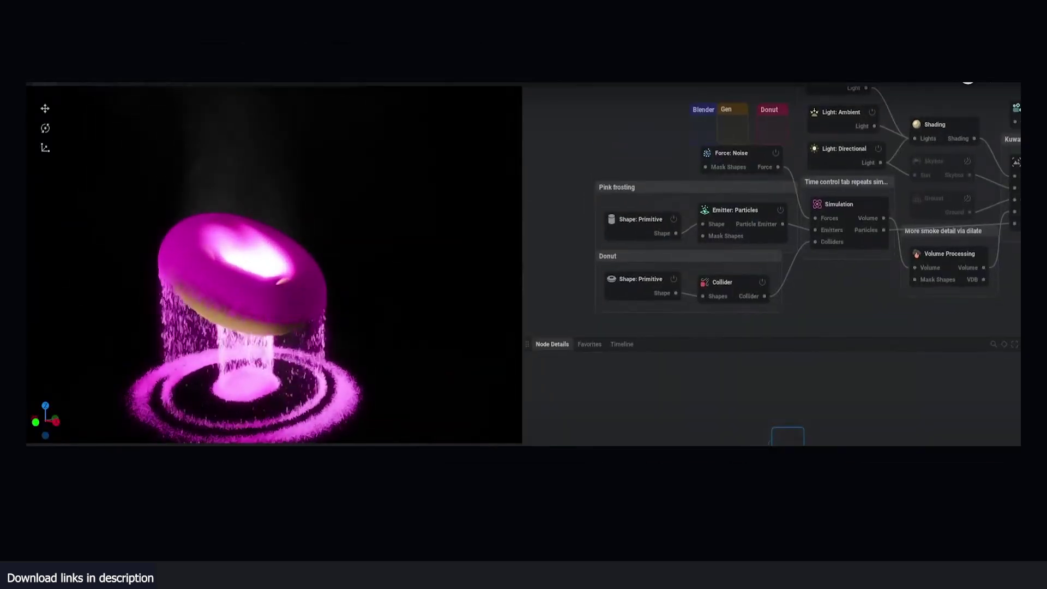
pyautogui.click(736, 210)
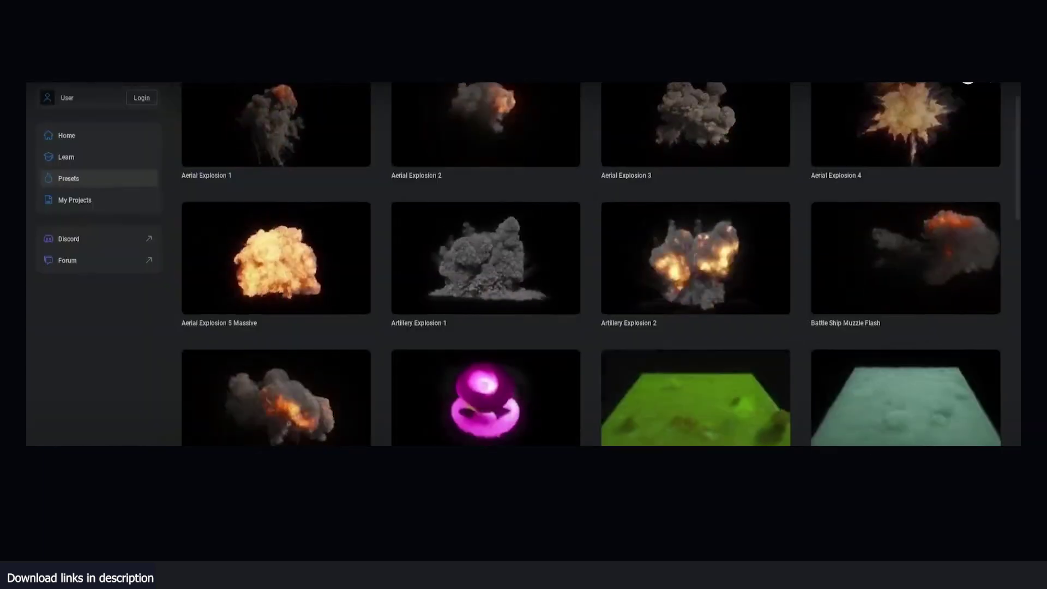
pyautogui.scroll(-3, 594, 262)
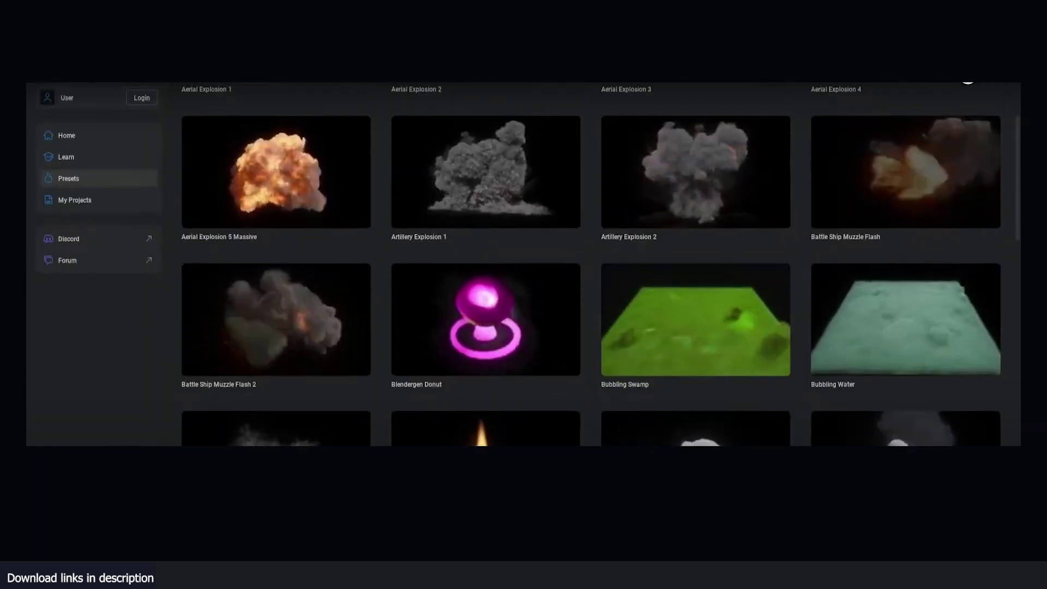
# Load Bubbling Swamp discarding changes, inspect Force: Vorticles, and select the Shape: Primitive and Collider nodes.
pyautogui.click(696, 319)
pyautogui.click(435, 369)
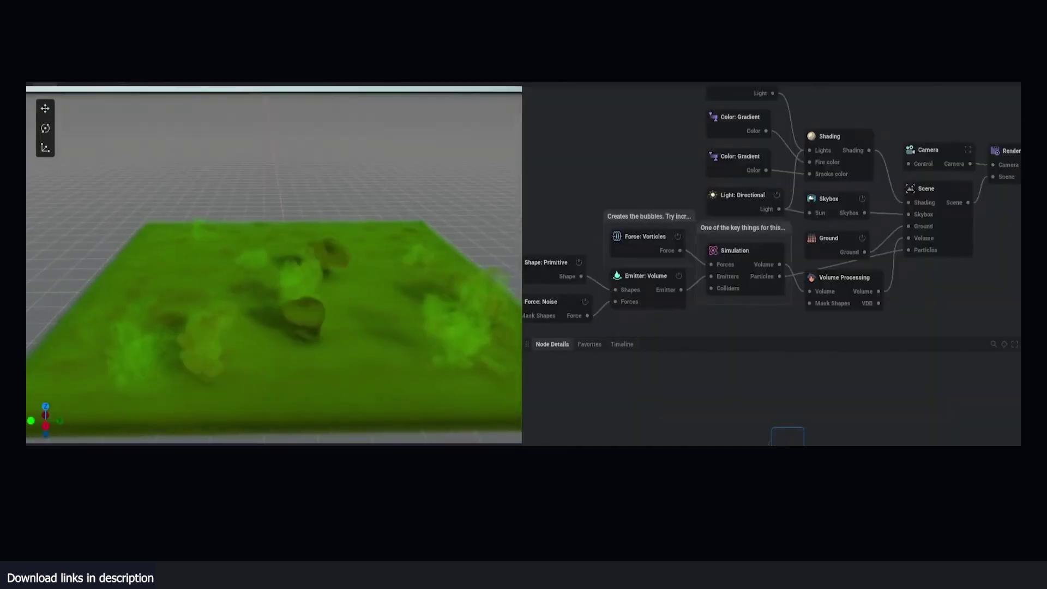
pyautogui.click(645, 240)
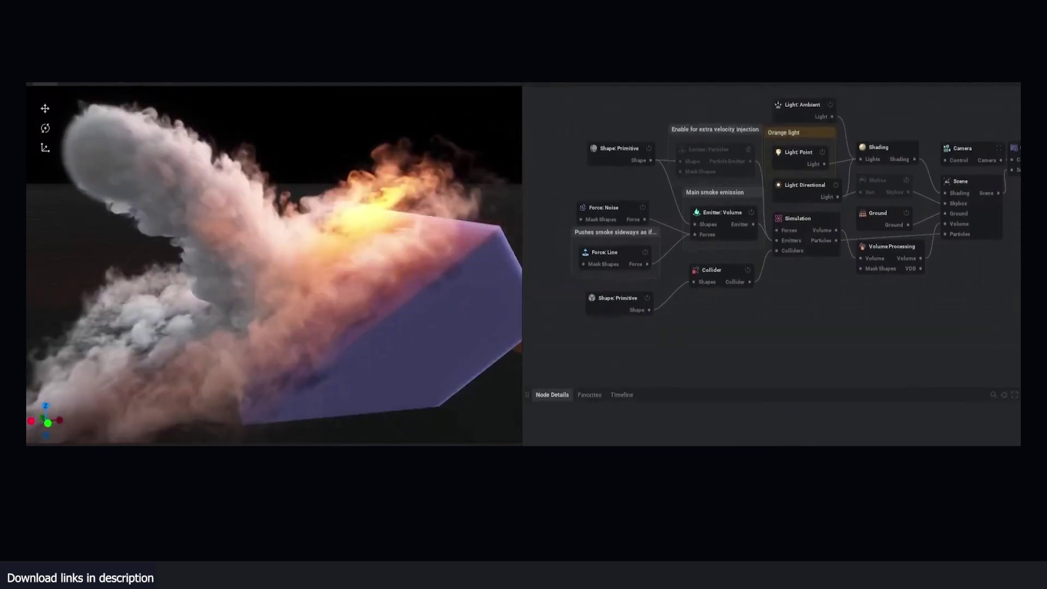
pyautogui.moveTo(782, 347); pyautogui.dragTo(638, 285)
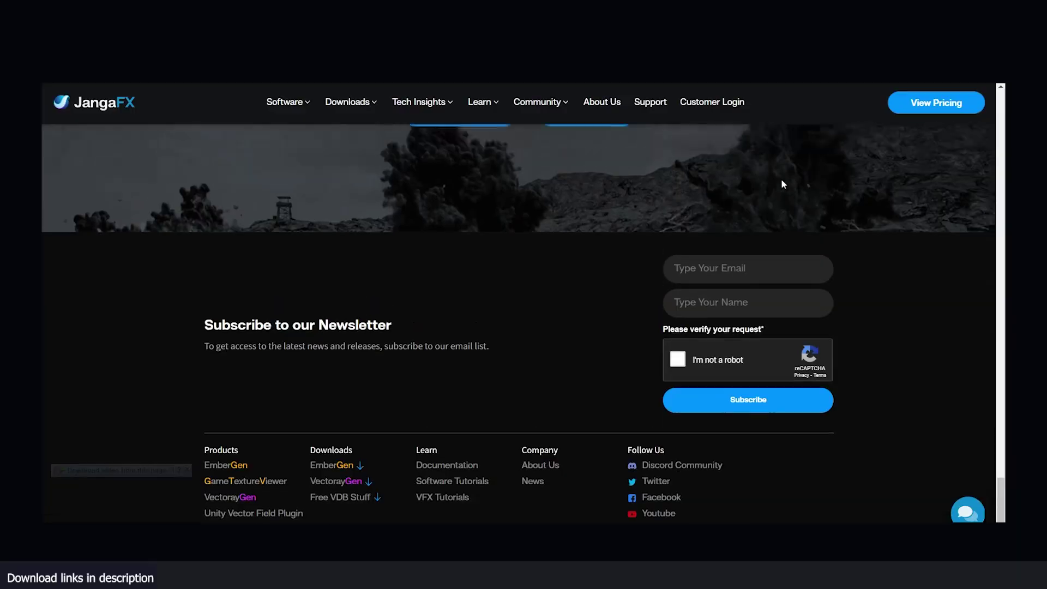
# Scroll through the Free VDB Volumes page's cards of downloadable EmberGen simulations.
pyautogui.scroll(2, 557, 223)
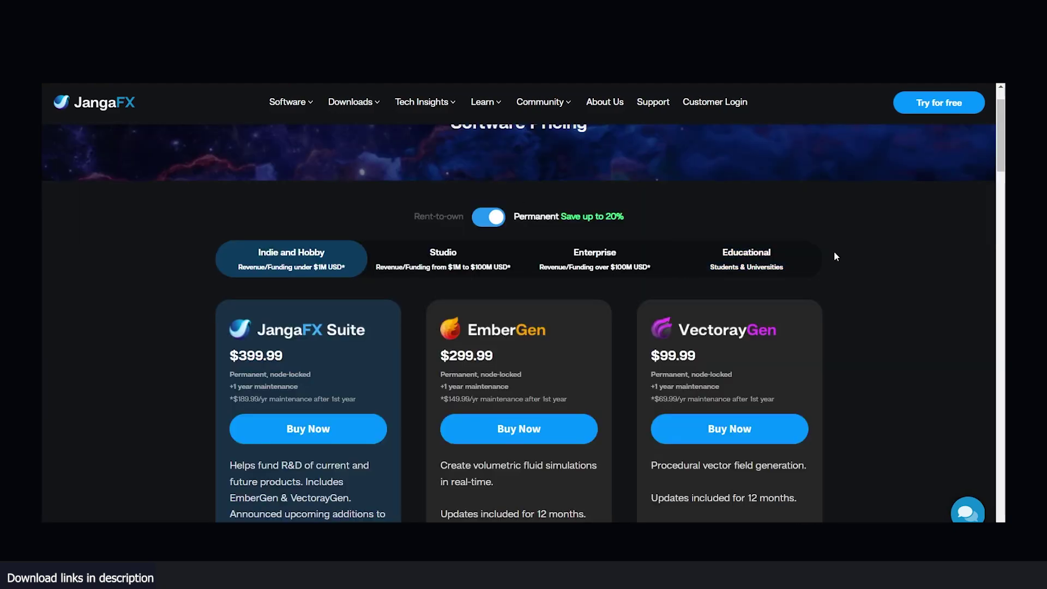
pyautogui.scroll(1, 843, 252)
pyautogui.scroll(-8, 843, 252)
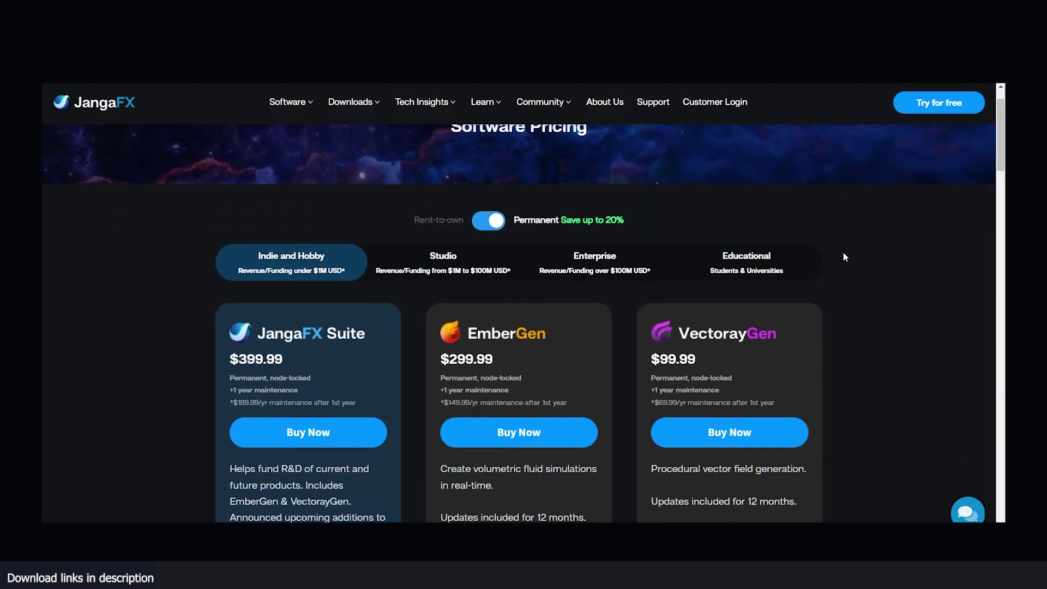
pyautogui.scroll(-3, 847, 262)
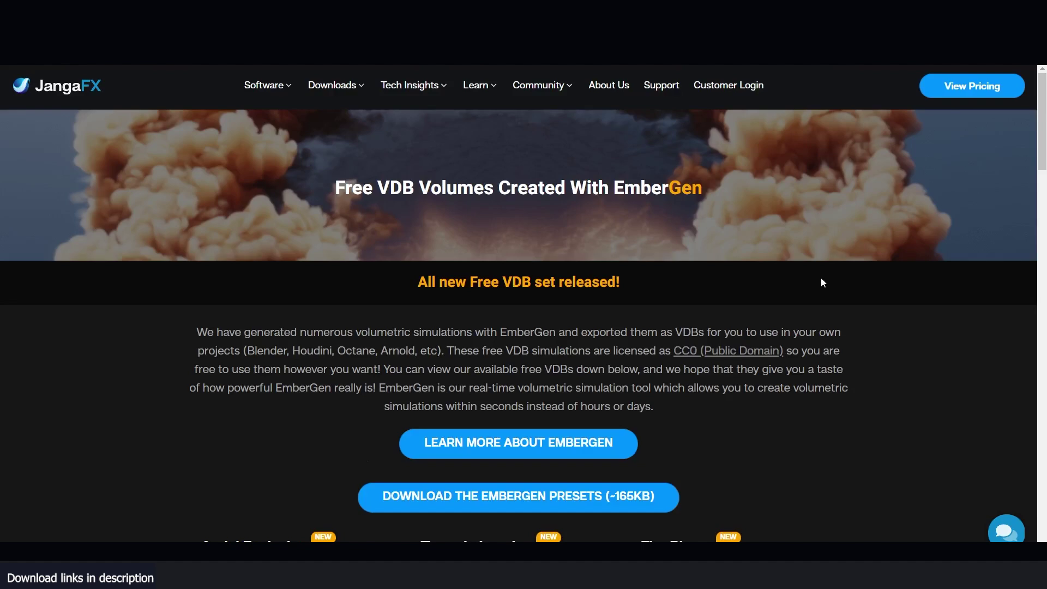
pyautogui.scroll(-6, 820, 293)
pyautogui.scroll(-9, 889, 283)
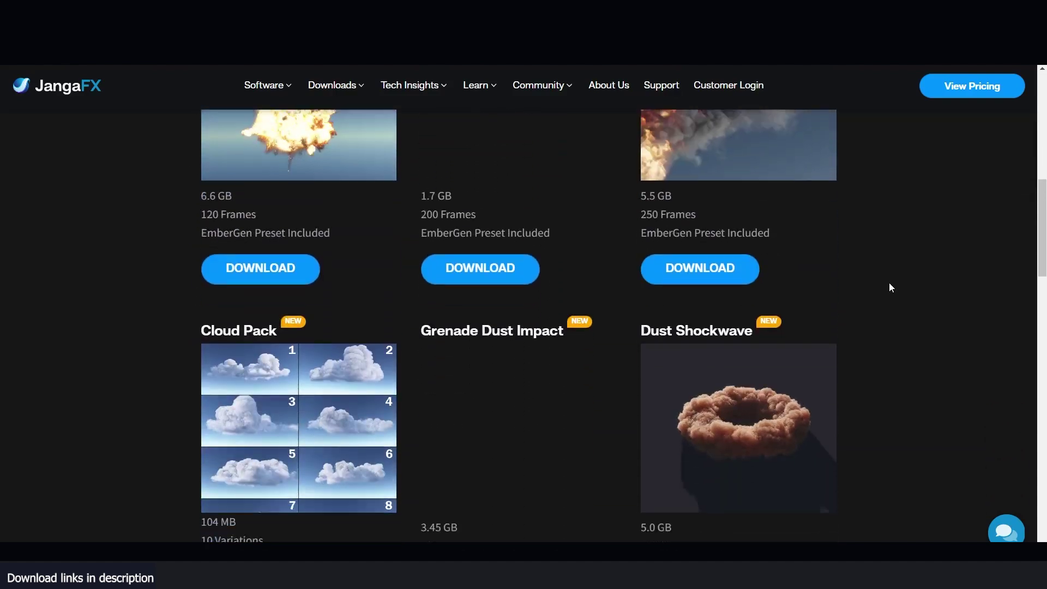
pyautogui.scroll(-10, 889, 283)
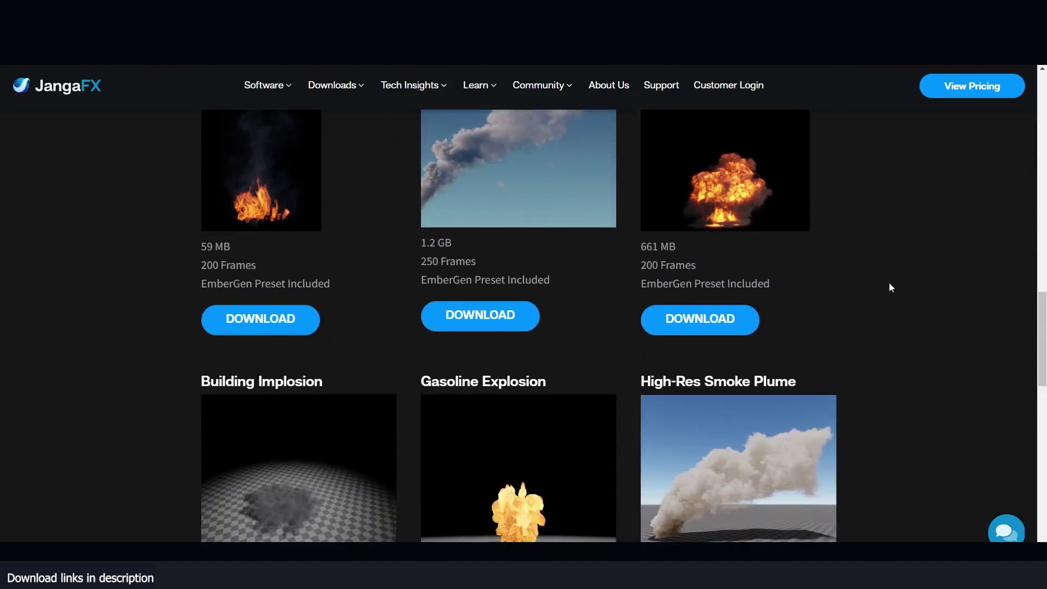
pyautogui.scroll(-2, 889, 287)
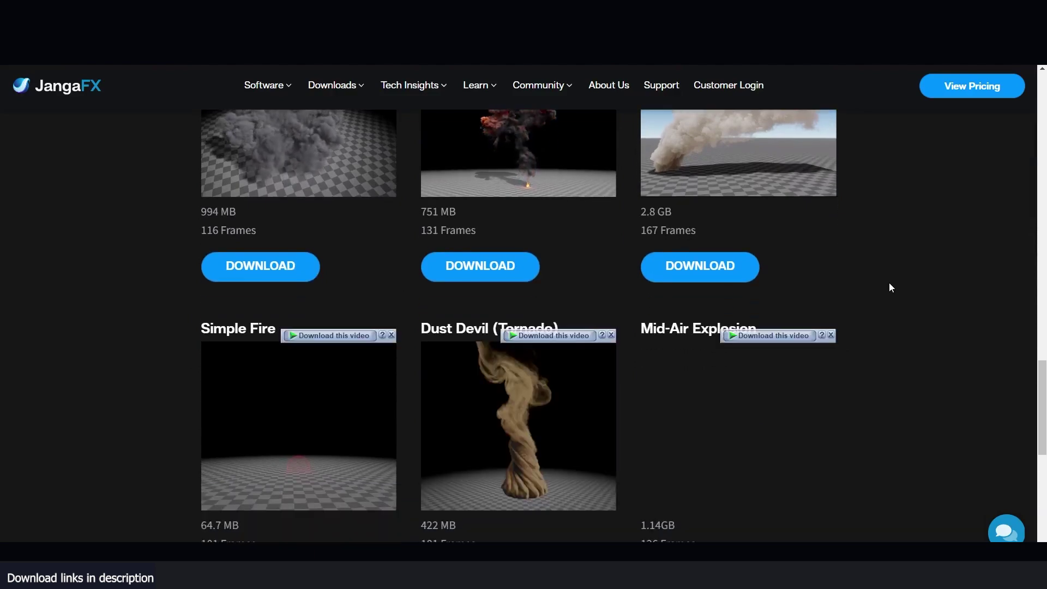
pyautogui.scroll(-2, 889, 288)
pyautogui.scroll(-3, 890, 287)
pyautogui.scroll(6, 890, 288)
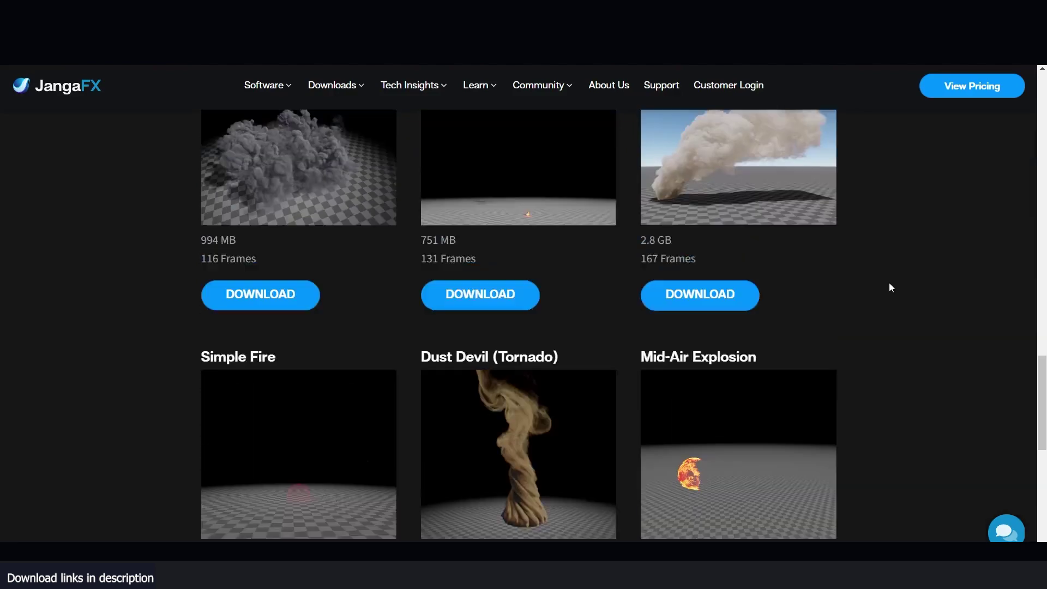
pyautogui.scroll(6, 890, 288)
pyautogui.scroll(15, 889, 288)
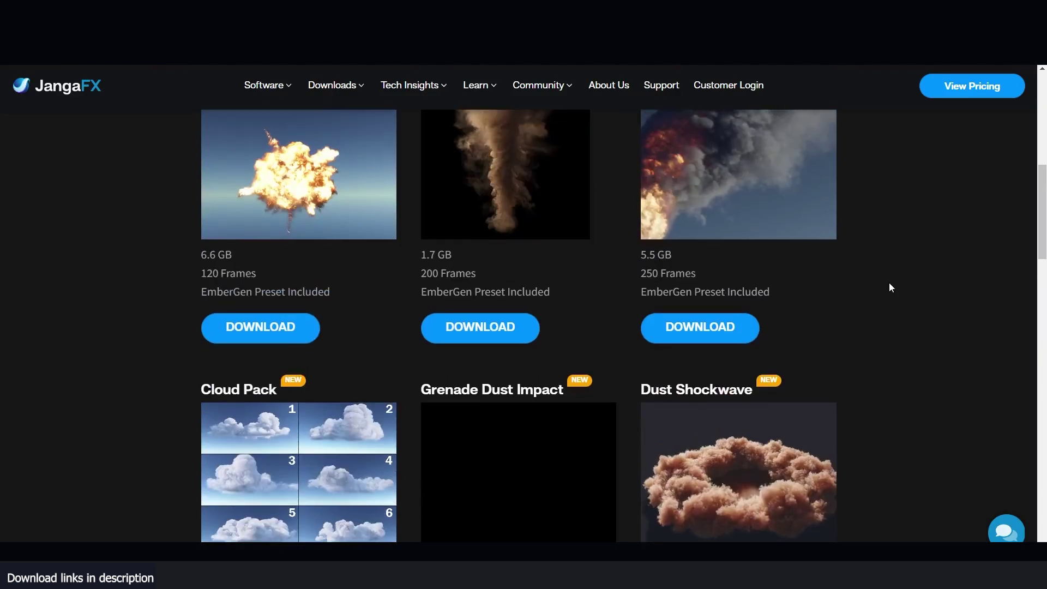
pyautogui.scroll(1, 891, 287)
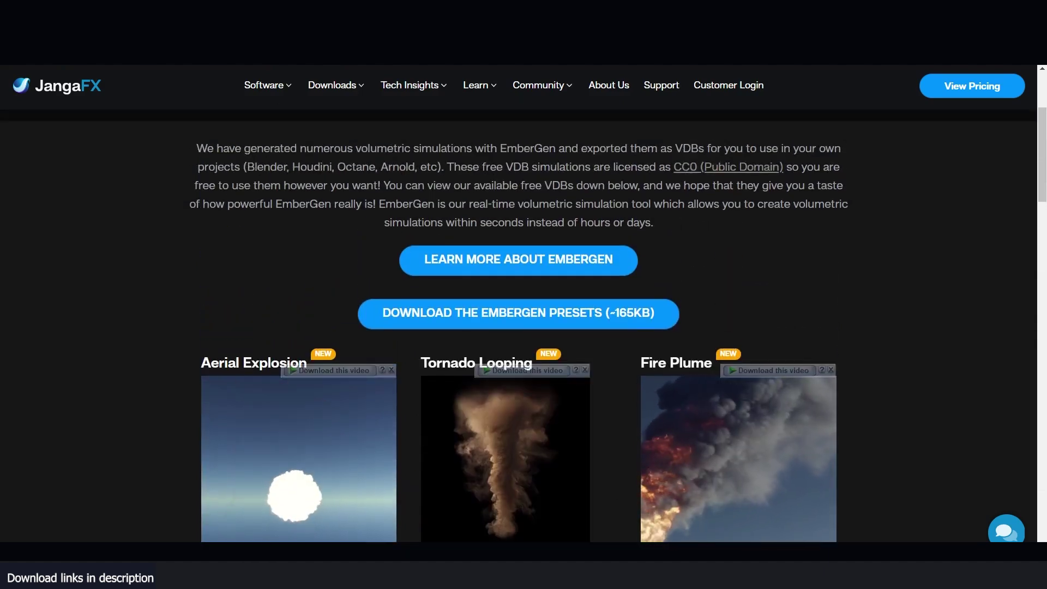
pyautogui.scroll(3, 838, 268)
pyautogui.scroll(-12, 819, 298)
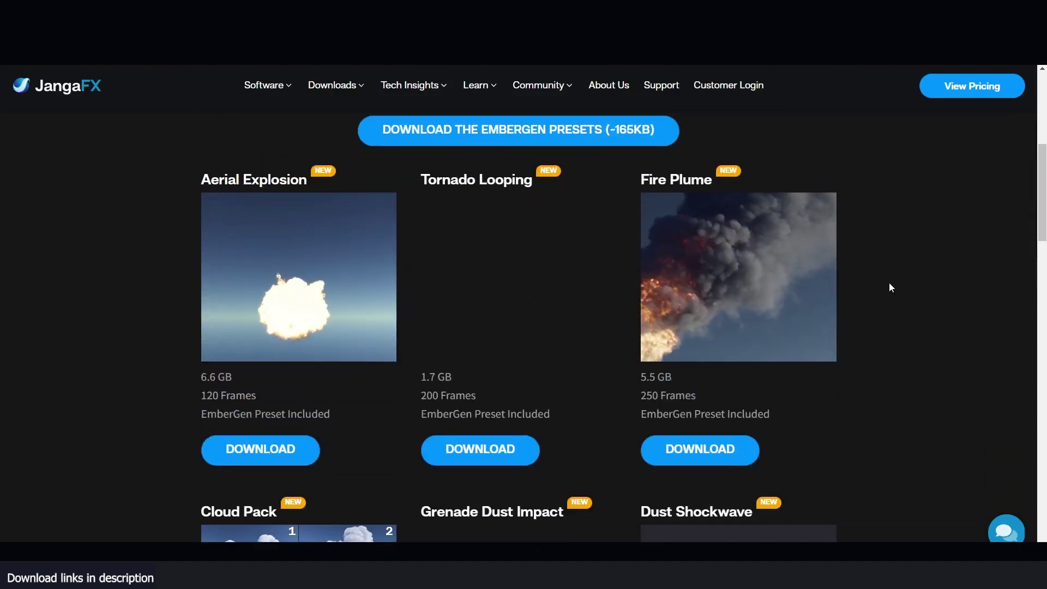
pyautogui.scroll(-10, 891, 288)
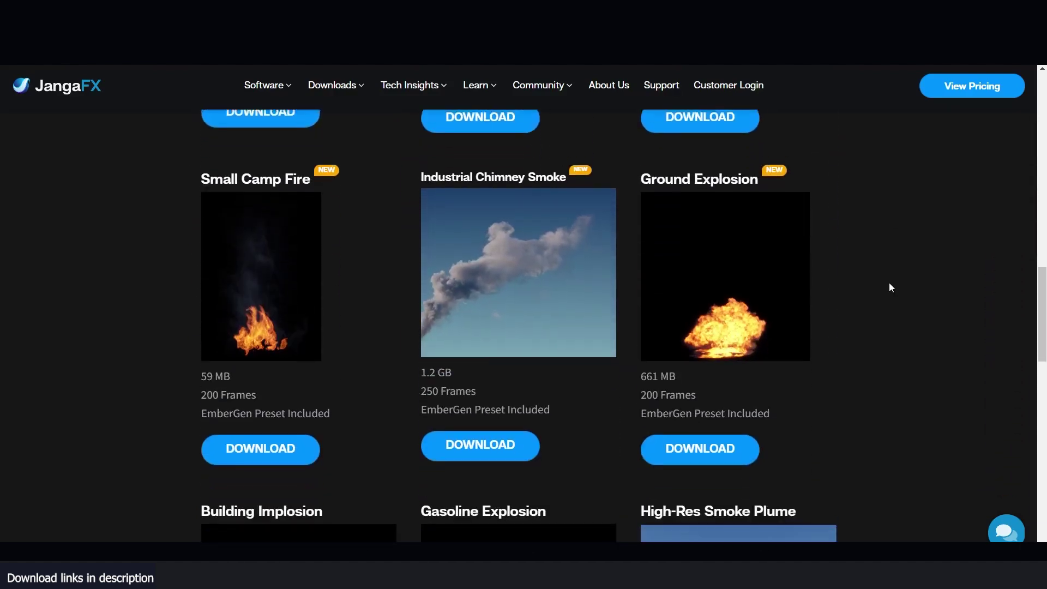
pyautogui.scroll(-4, 891, 288)
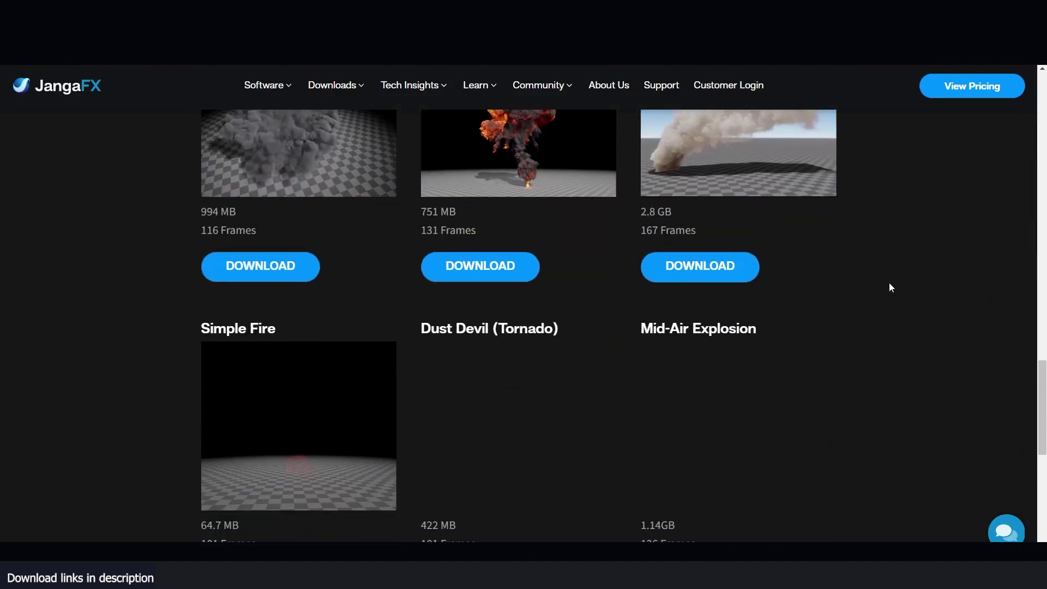
pyautogui.scroll(-6, 891, 288)
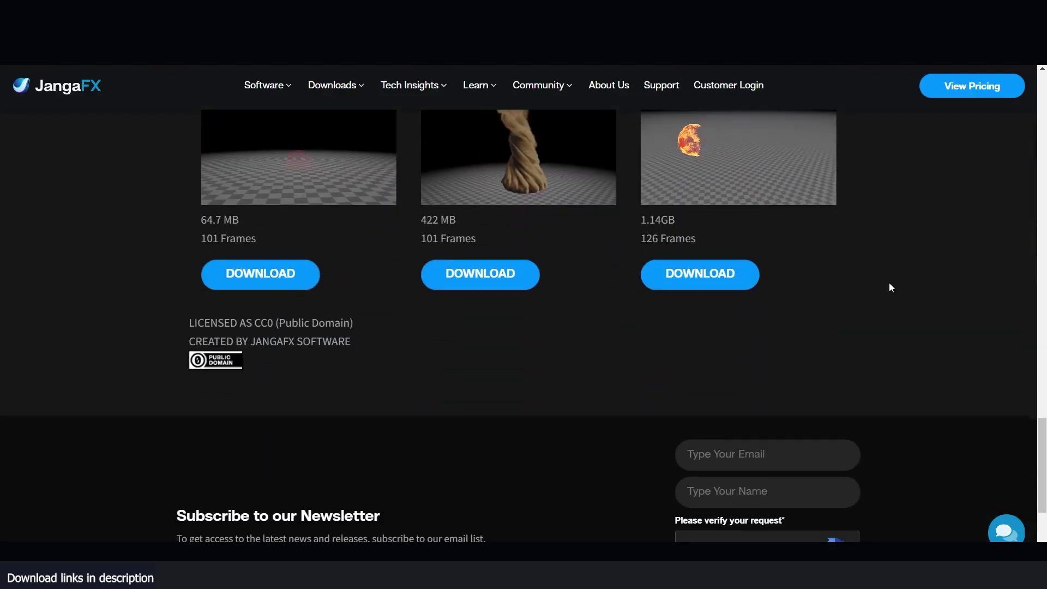
pyautogui.scroll(2, 891, 288)
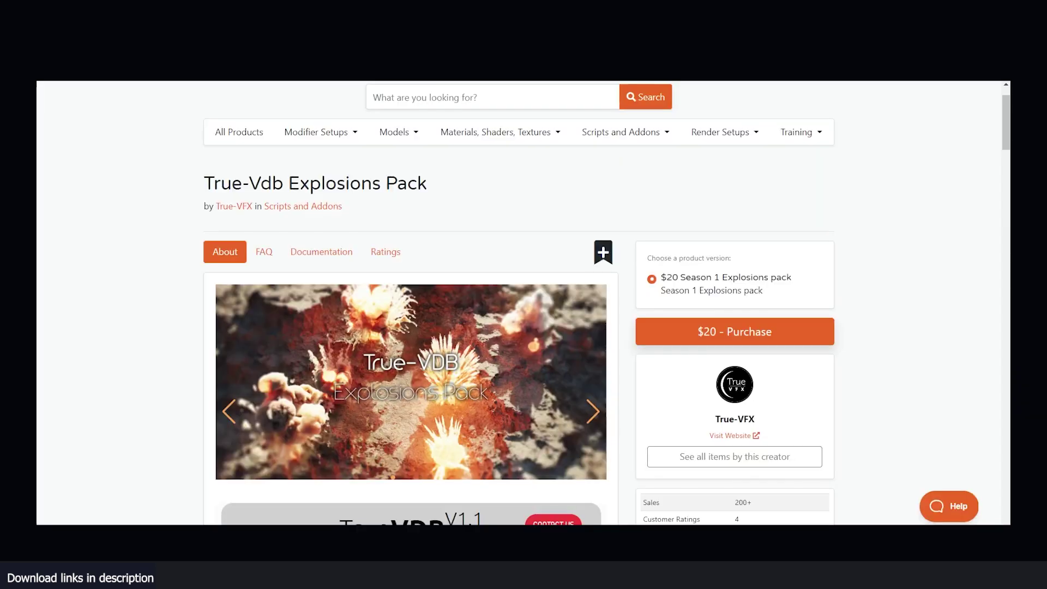
# Scroll the True-Terrain 4.3 page through its feature sections down to the system requirements table.
pyautogui.scroll(-10, 951, 207)
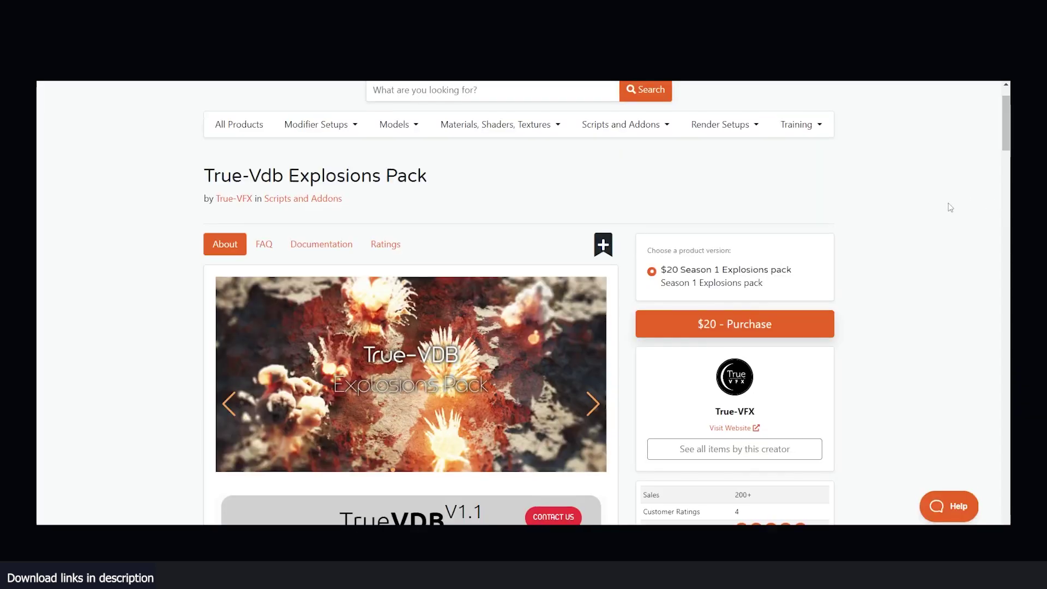
pyautogui.scroll(-2, 950, 208)
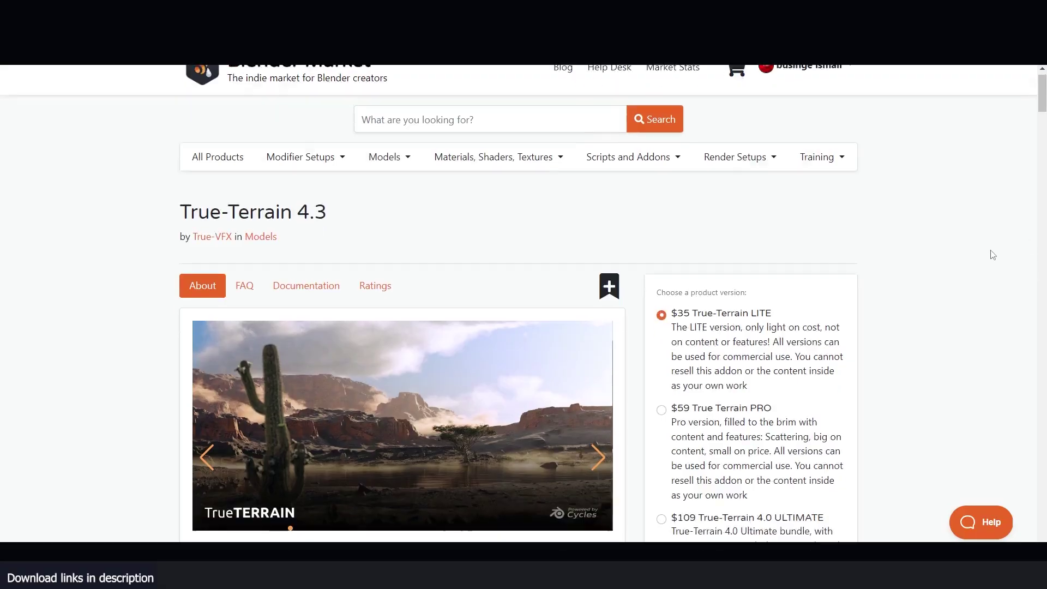
pyautogui.scroll(-11, 993, 255)
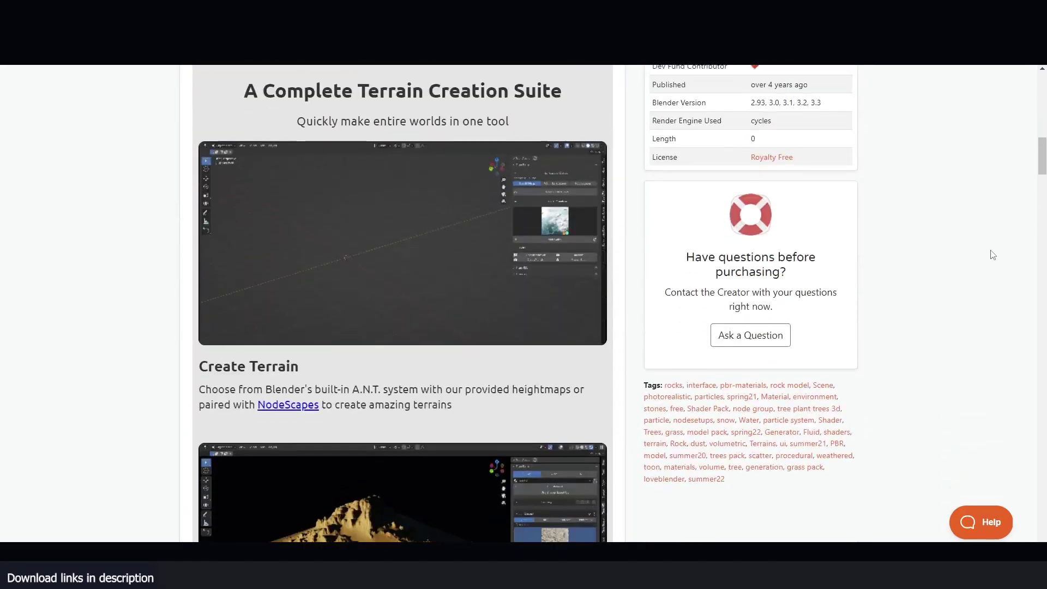
pyautogui.scroll(-10, 982, 254)
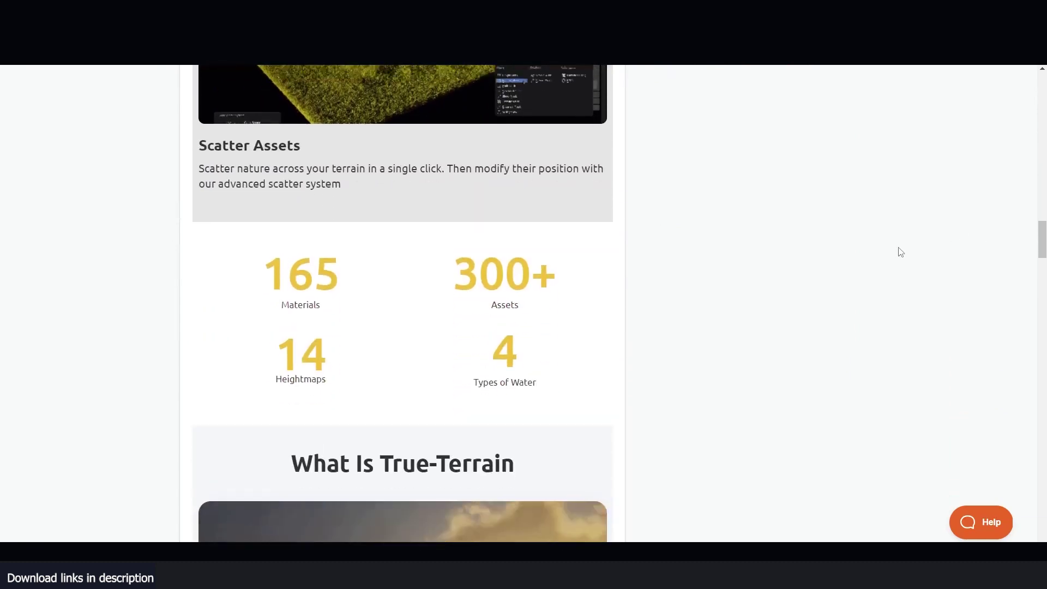
pyautogui.scroll(4, 901, 252)
pyautogui.scroll(-10, 901, 252)
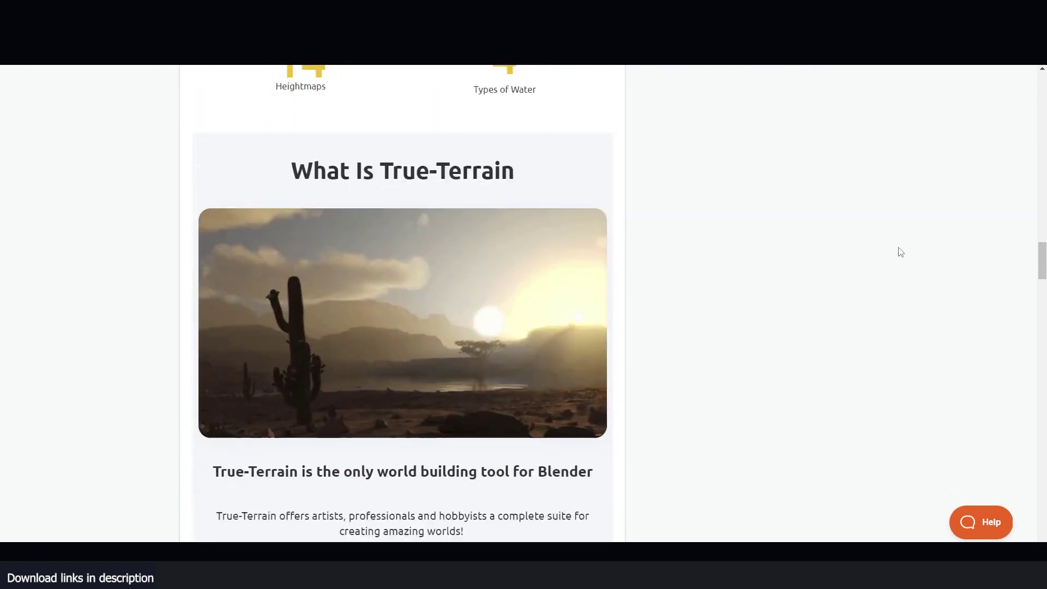
pyautogui.scroll(-15, 901, 252)
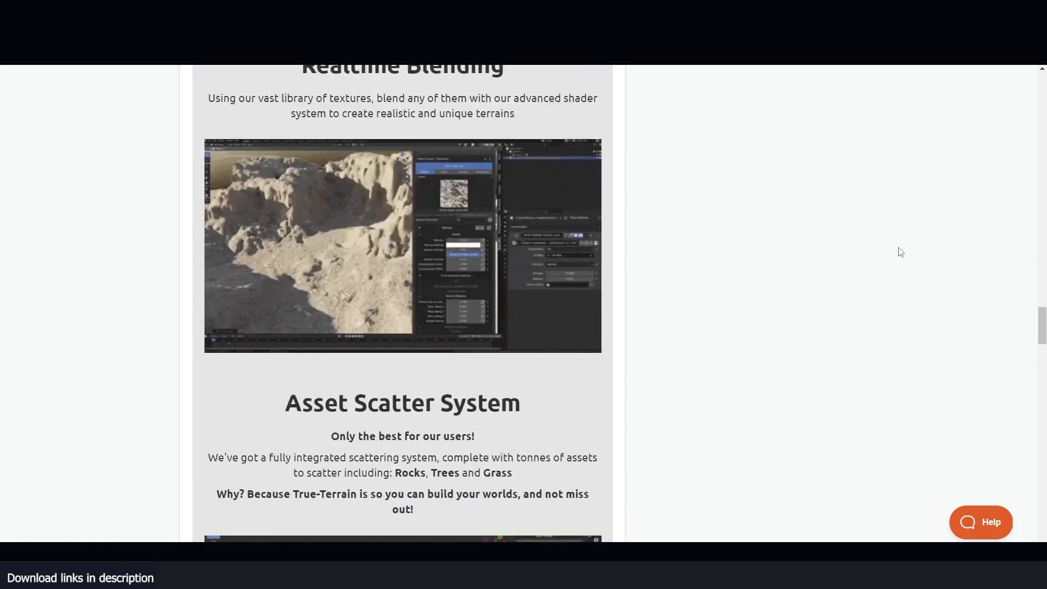
pyautogui.scroll(-12, 901, 252)
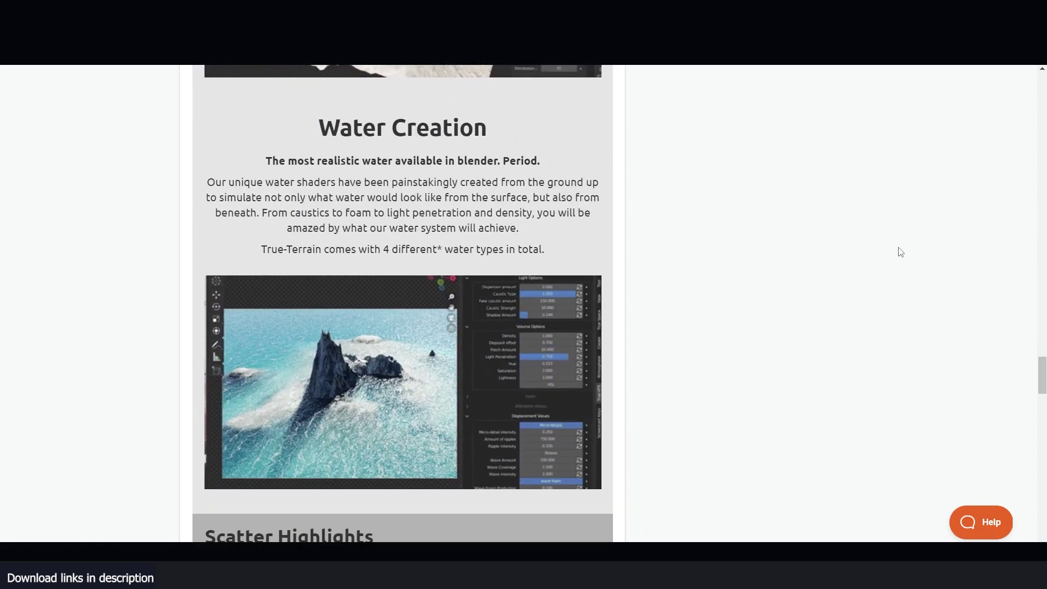
pyautogui.scroll(-14, 901, 252)
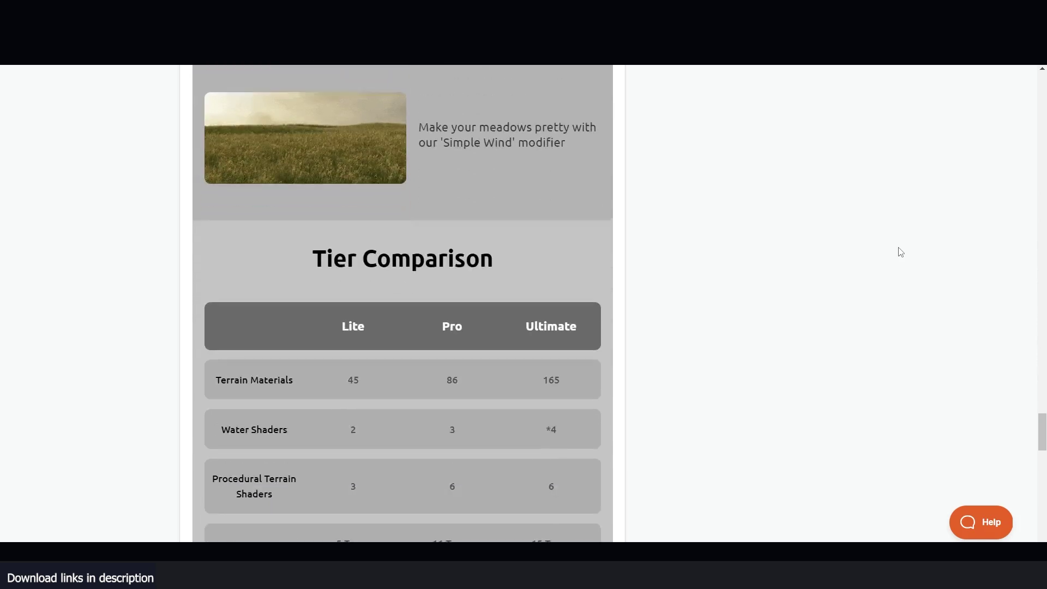
pyautogui.scroll(-13, 901, 252)
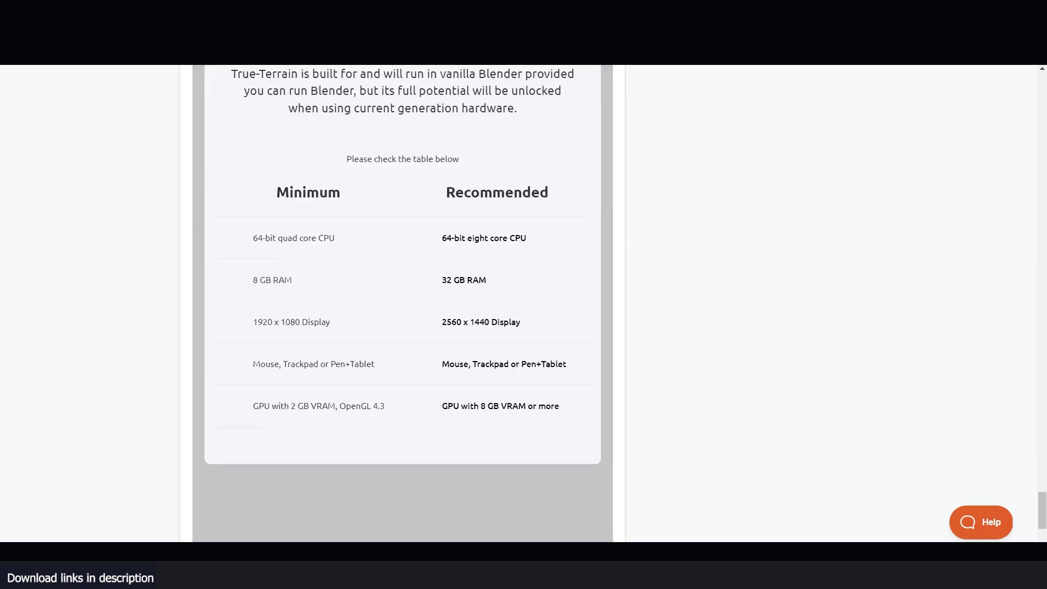